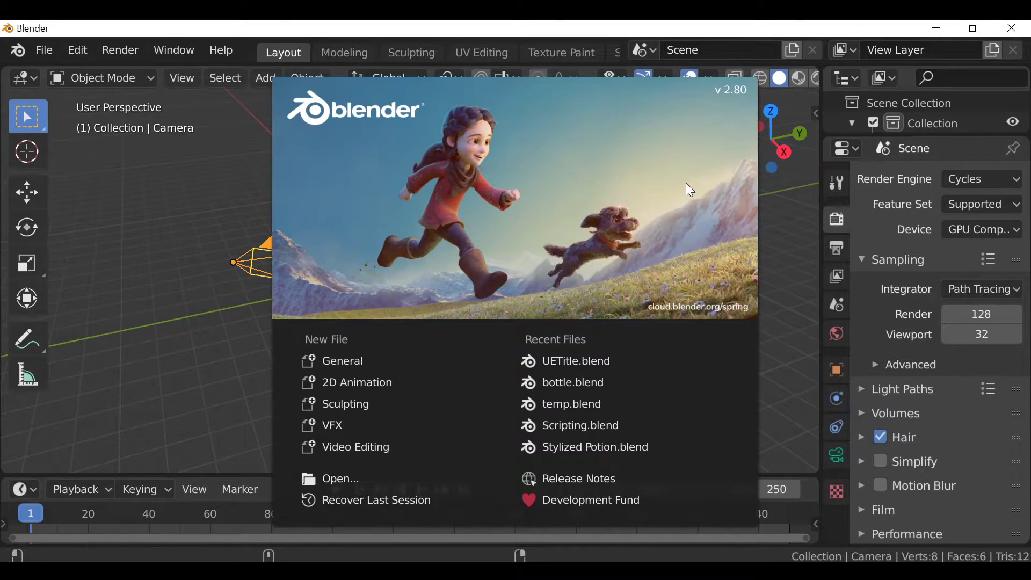
- Close the splash screen and browse the Open Recent file list
click(203, 184)
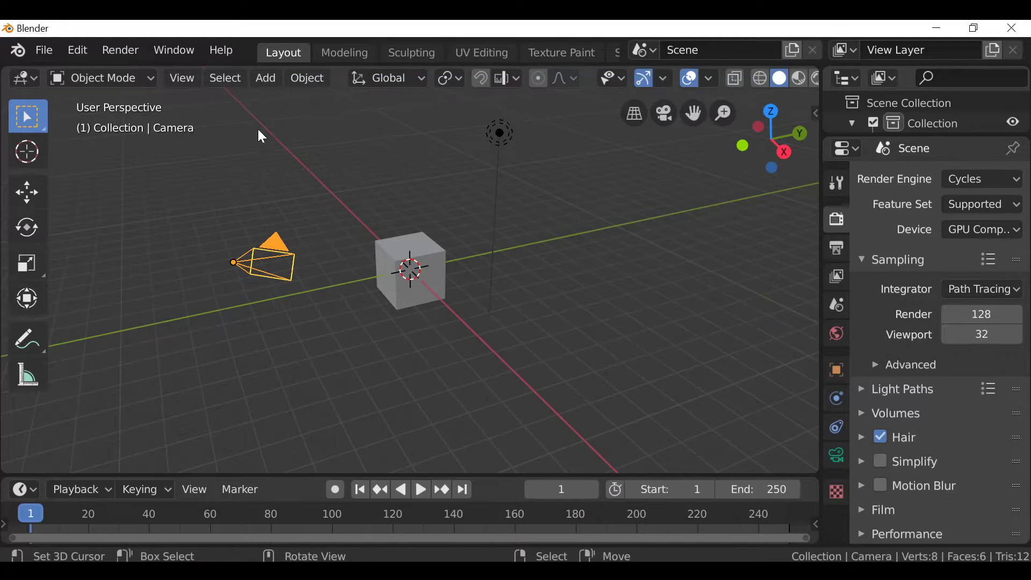
click(56, 52)
mouse_move(90, 114)
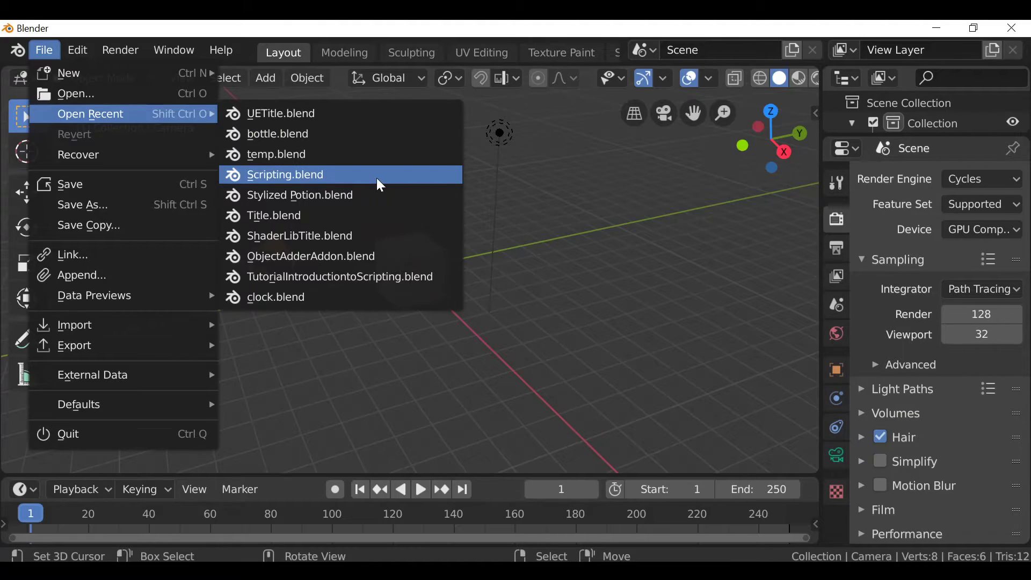
scroll(515, 60, down, 3)
scroll(514, 57, down, 3)
scroll(514, 57, down, 3)
- Switch to the Scripting workspace and widen the text editor over both side panels
click(561, 55)
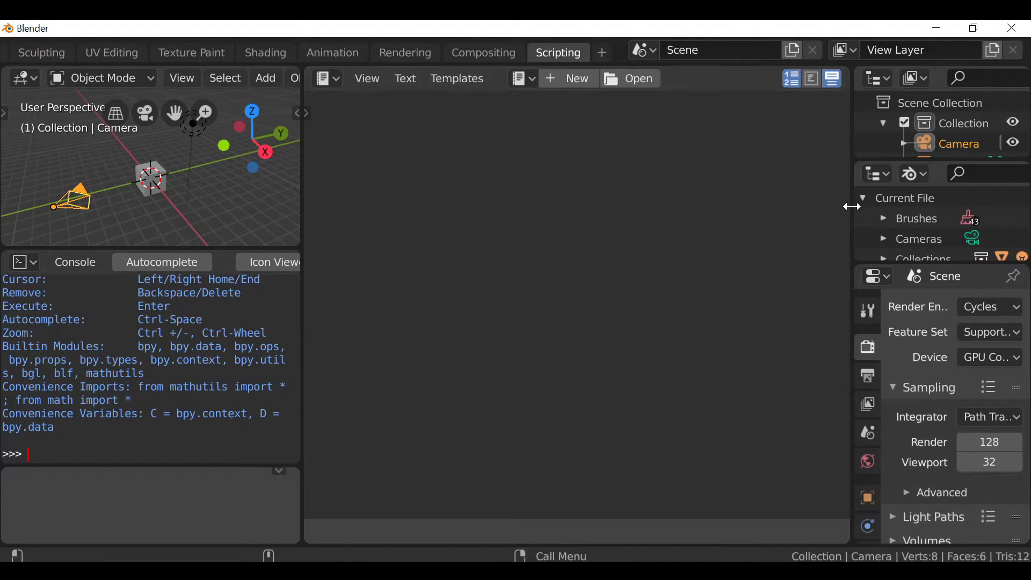
drag(854, 202, 1024, 221)
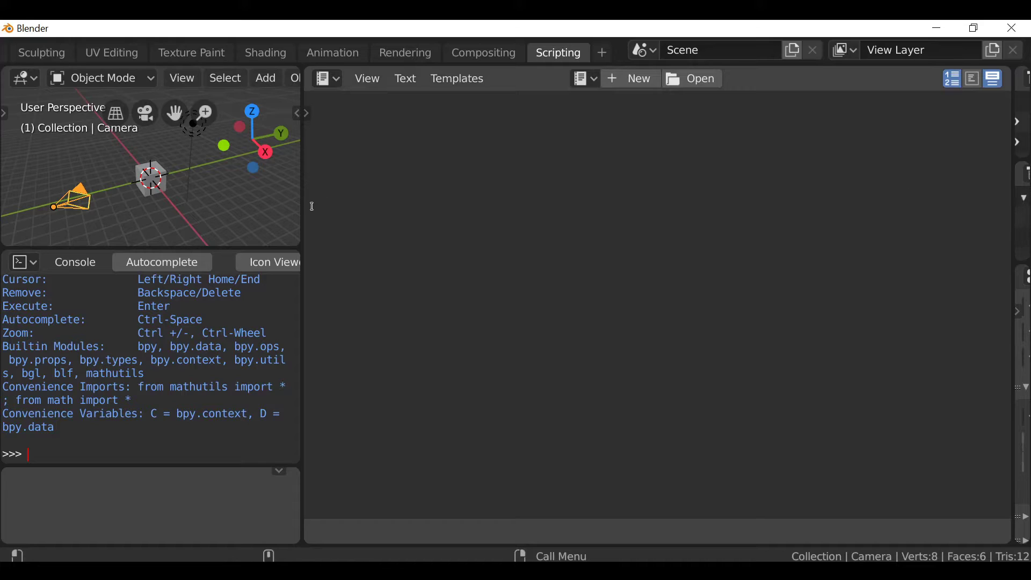
drag(300, 214, 16, 218)
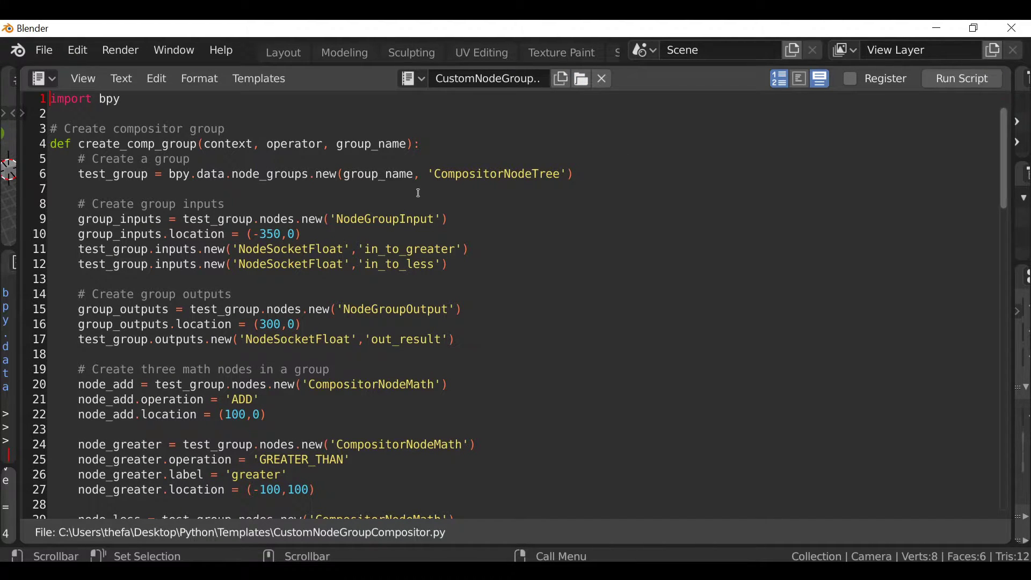
scroll(417, 193, down, 3)
scroll(418, 193, down, 2)
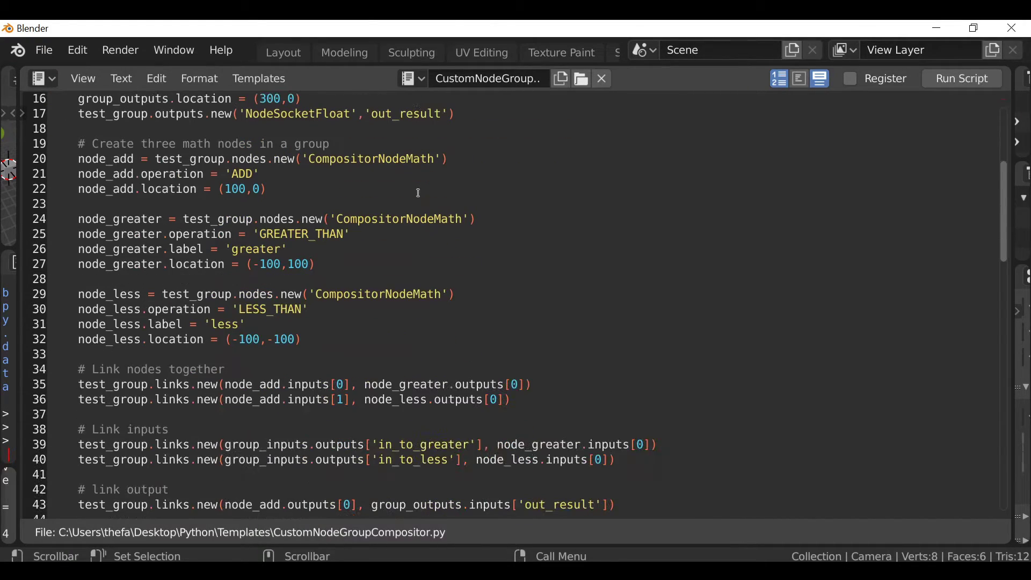
scroll(418, 193, down, 3)
scroll(417, 192, down, 7)
scroll(417, 193, down, 5)
scroll(417, 193, down, 3)
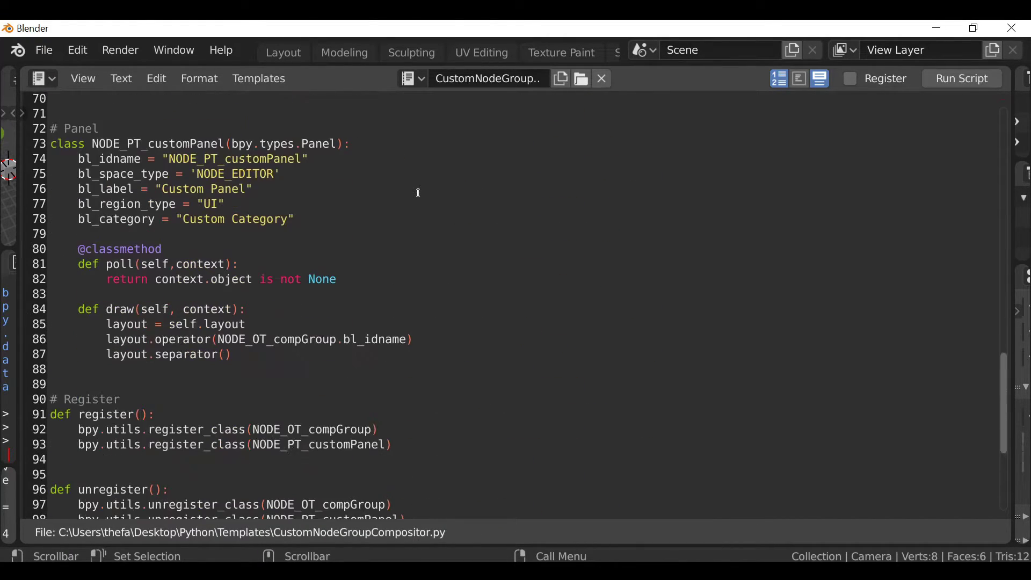
scroll(417, 192, down, 5)
scroll(417, 193, down, 1)
scroll(418, 193, up, 4)
- Insert three blank lines above the # Register section
click(390, 206)
key(Return)
key(Return)
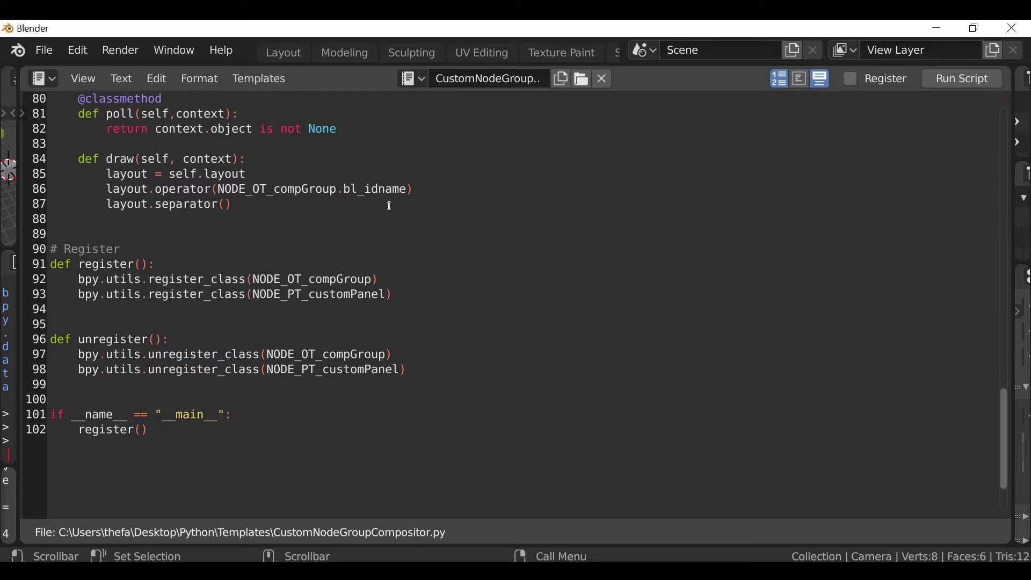
scroll(42, 274, down, 2)
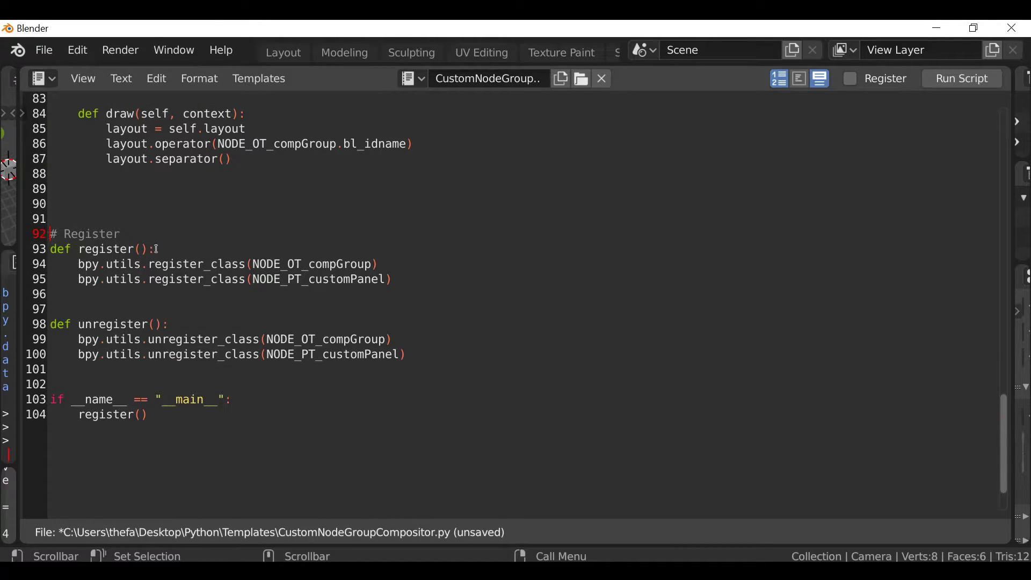
key(Return)
key(Return)
key(Return)
key(Return)
key(Return)
key(Return)
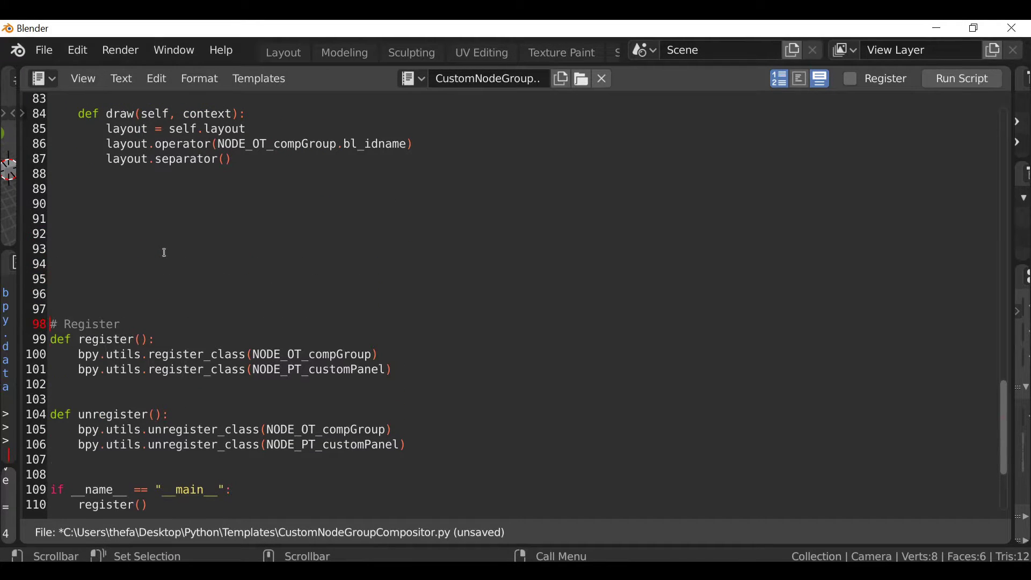
key(Return)
scroll(300, 286, down, 1)
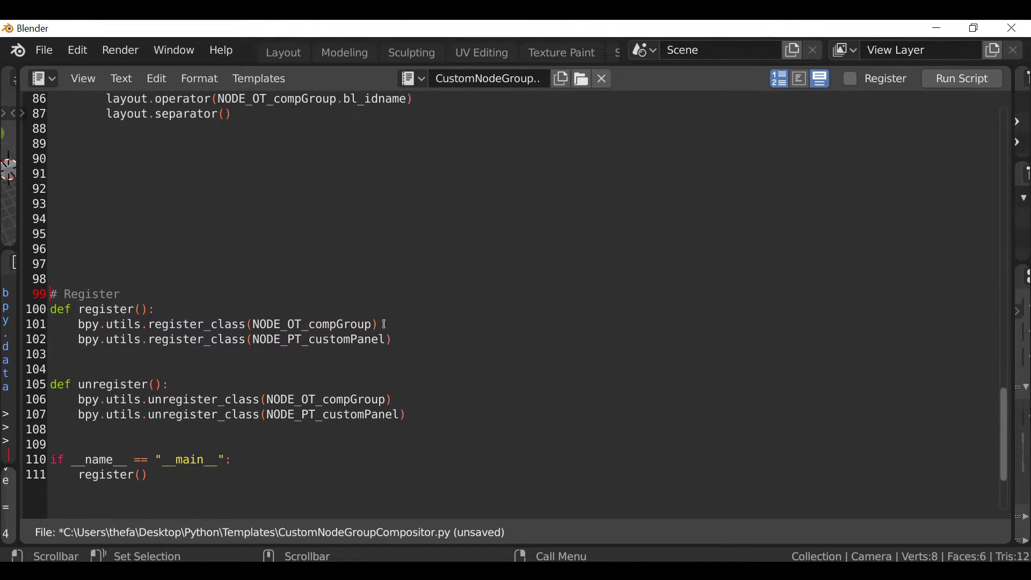
- Duplicate the NODE_PT_customPanel register_class line as a YOUR_CLASS_NAME placeholder
drag(393, 339, 81, 343)
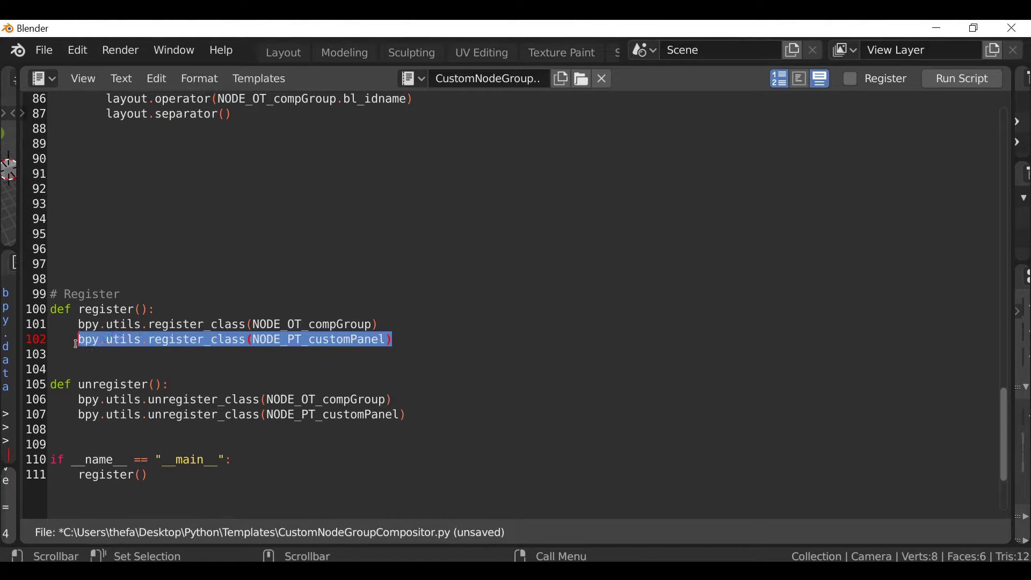
click(423, 338)
key(Return)
text(bpy.utils.register_class(NODE_PT_customPanel))
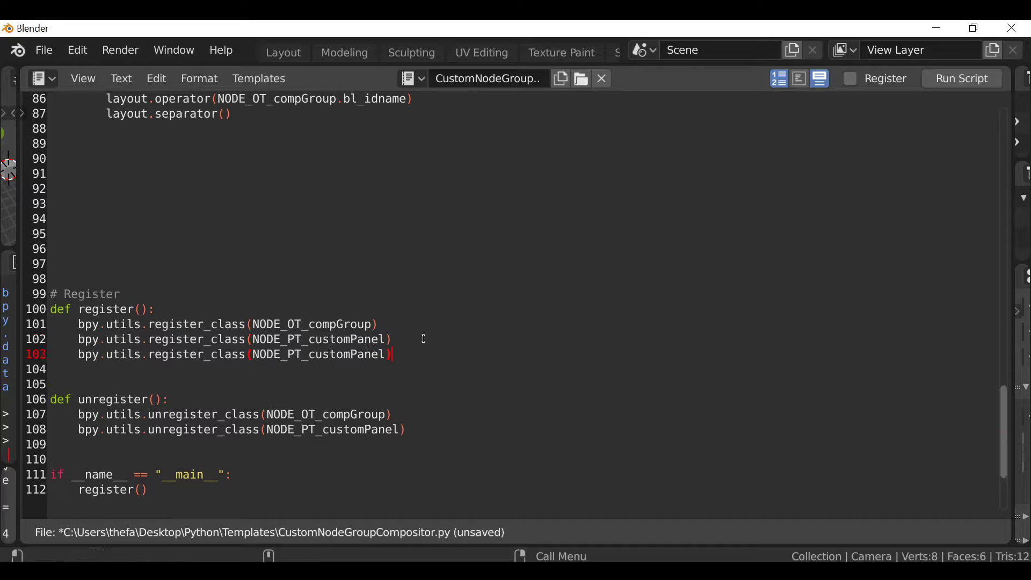
double_click(363, 354)
key(BackSpace)
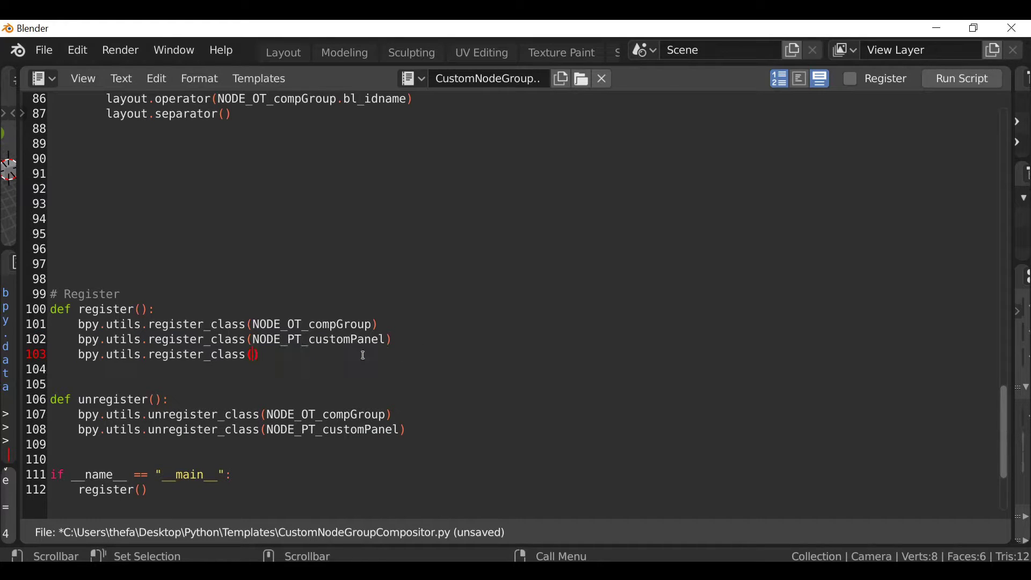
text(YO)
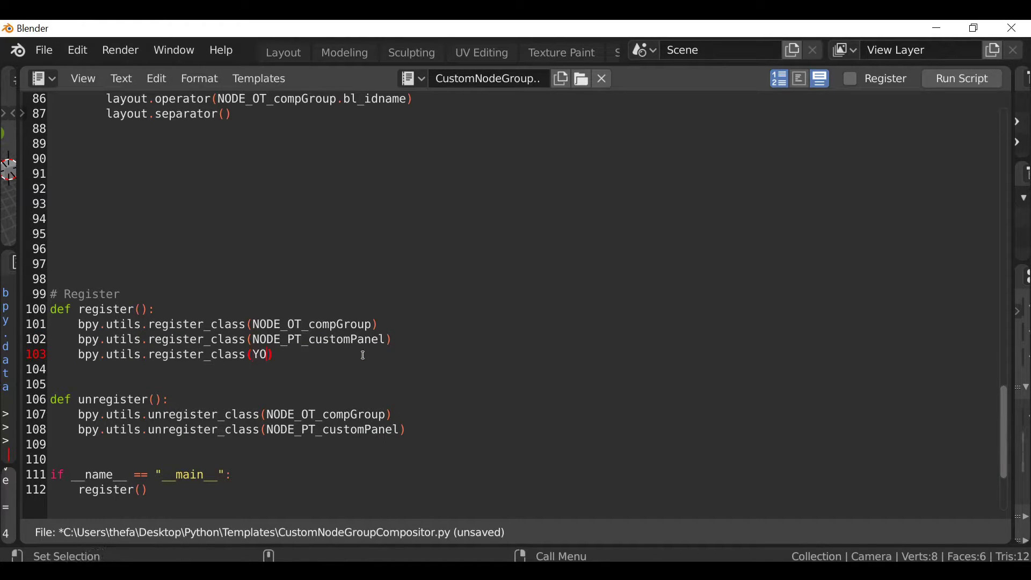
text(UR_CLASS_)
text(NAME)
drag(370, 357, 79, 360)
key(ctrl+c)
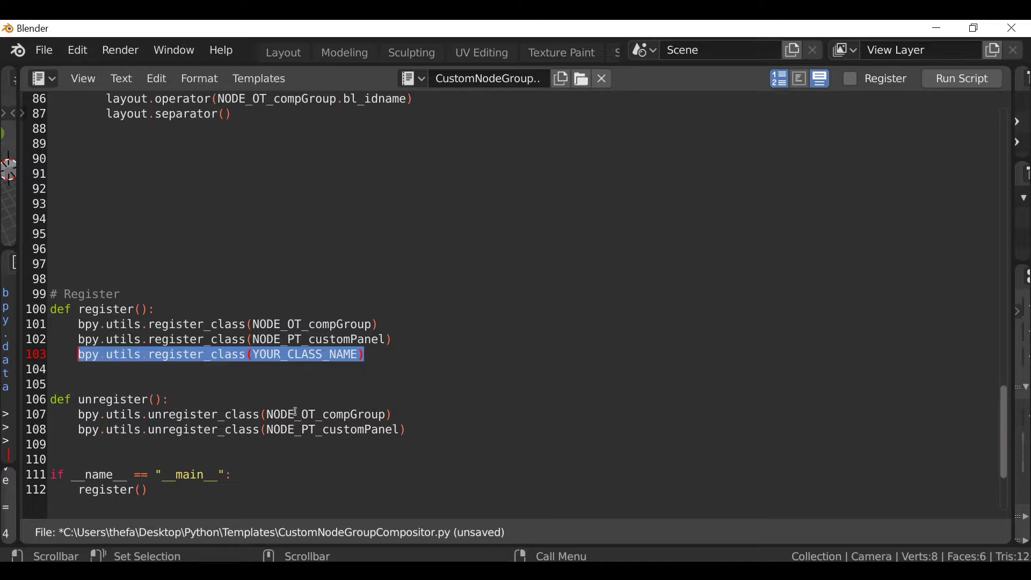
- Add the placeholder line to the unregister function, prefixing register_class with 'un'
click(407, 427)
key(Return)
key(ctrl+v)
click(150, 445)
text(un)
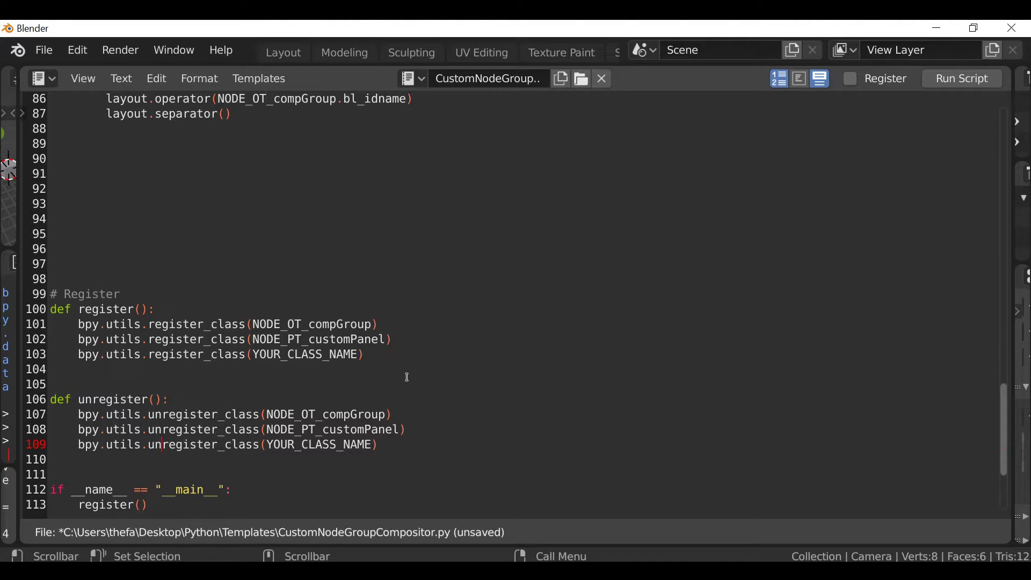
- Start a 'classes = []' list on line 93 containing NODE_OT_compGroup
click(66, 205)
text(classes )
text(= [)
text(])
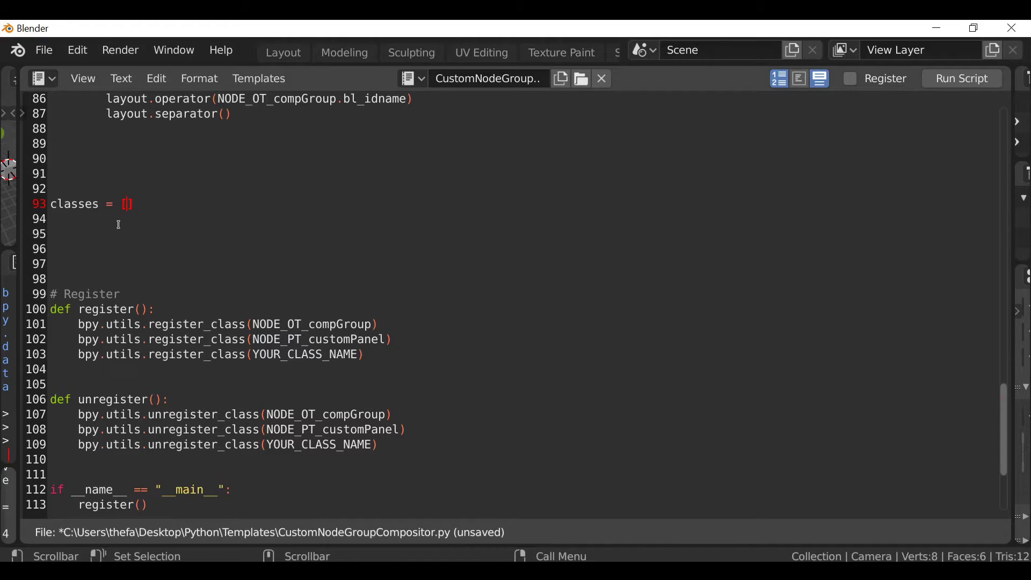
double_click(281, 321)
key(ctrl+c)
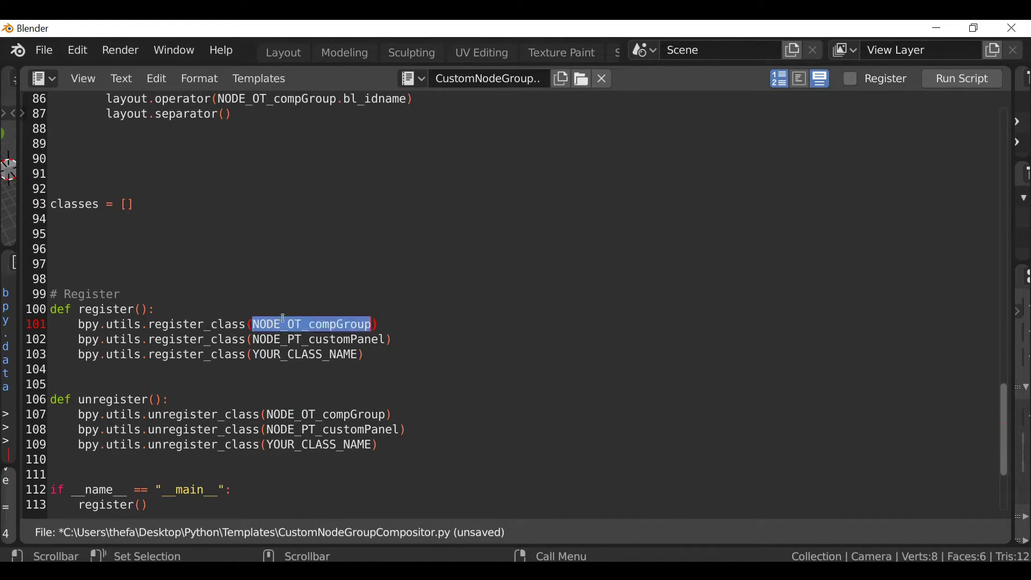
click(127, 202)
key(ctrl+v)
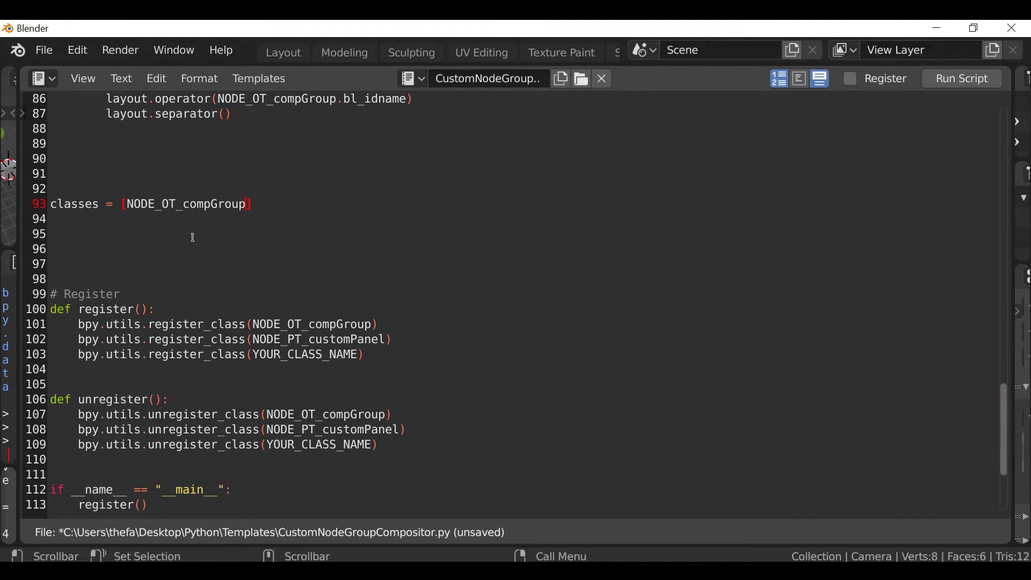
text(,)
- Append NODE_PT_customPanel and YOUR_CLASS_NAME to the classes list
double_click(328, 339)
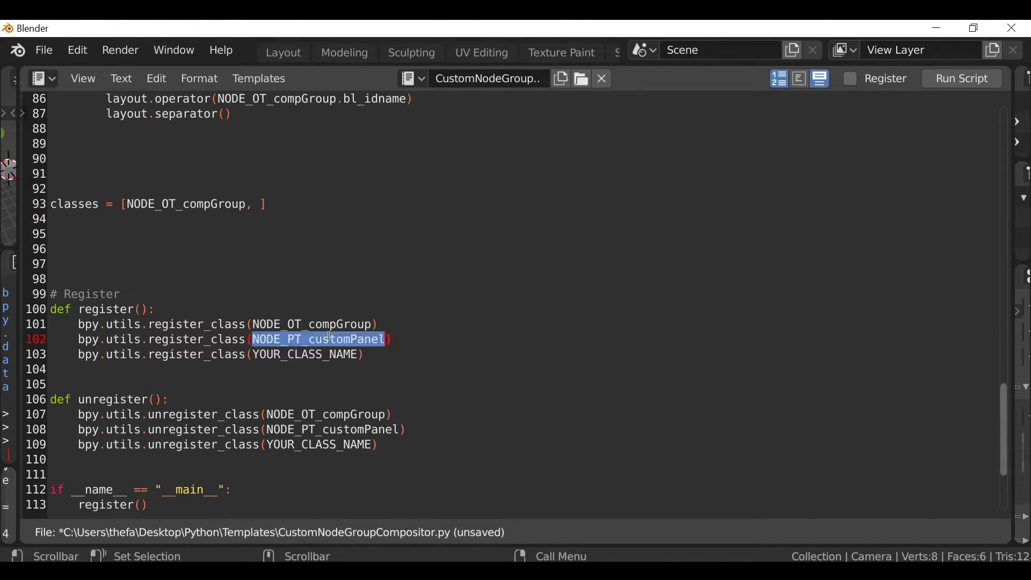
key(ctrl+c)
click(256, 204)
key(ctrl+v)
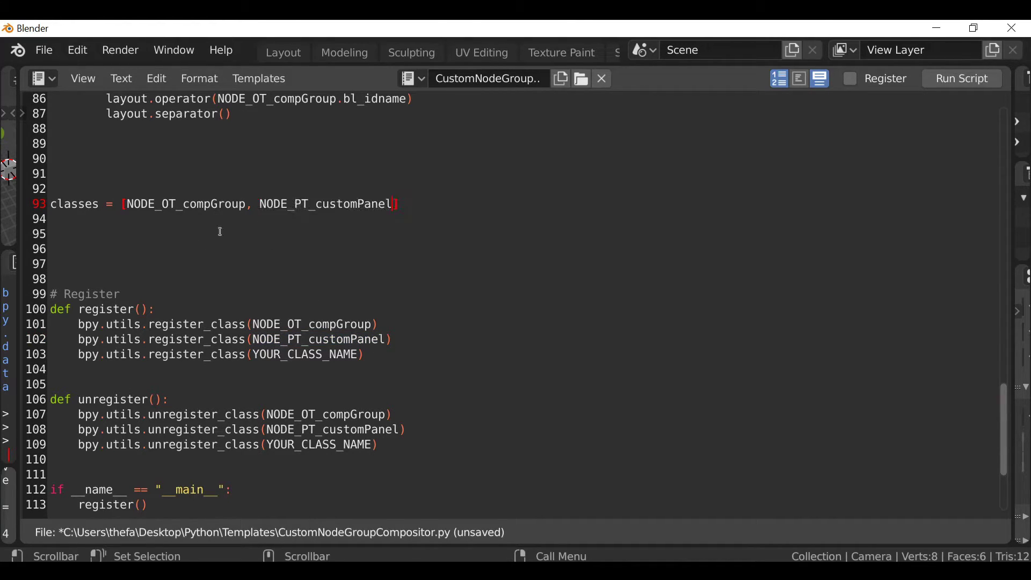
text(,)
double_click(278, 354)
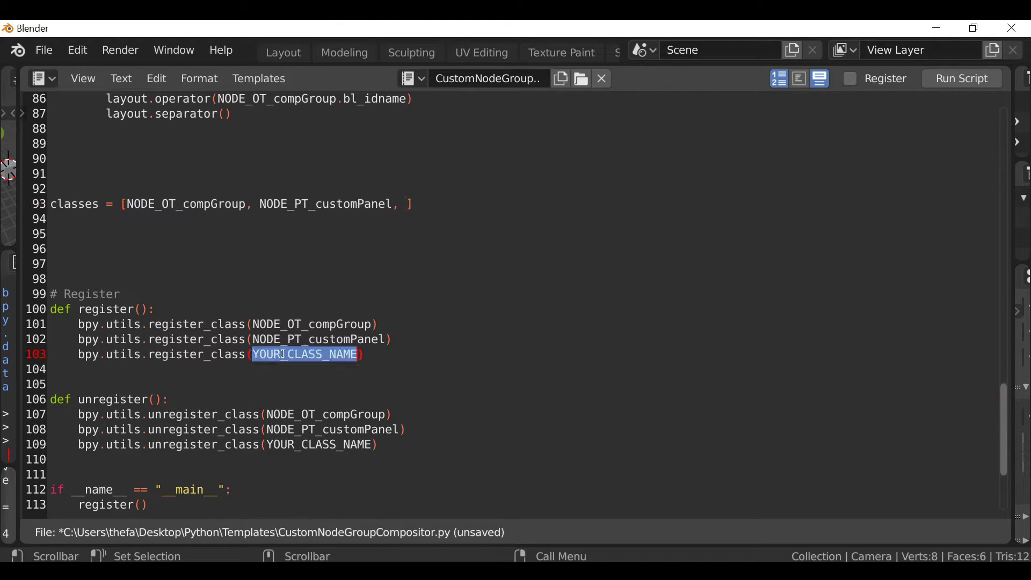
key(ctrl+c)
click(409, 204)
key(ctrl+v)
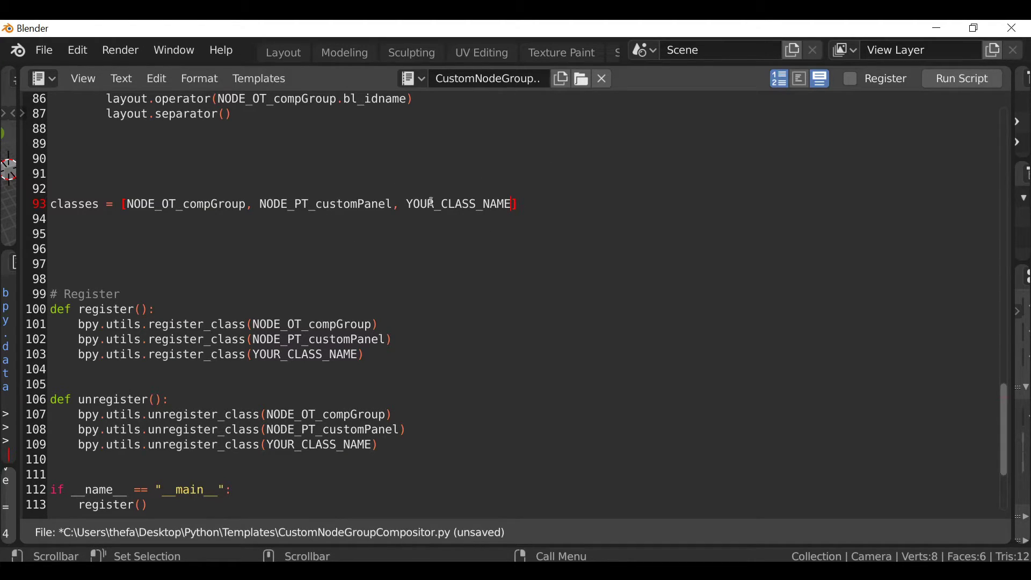
click(66, 264)
drag(155, 310, 52, 310)
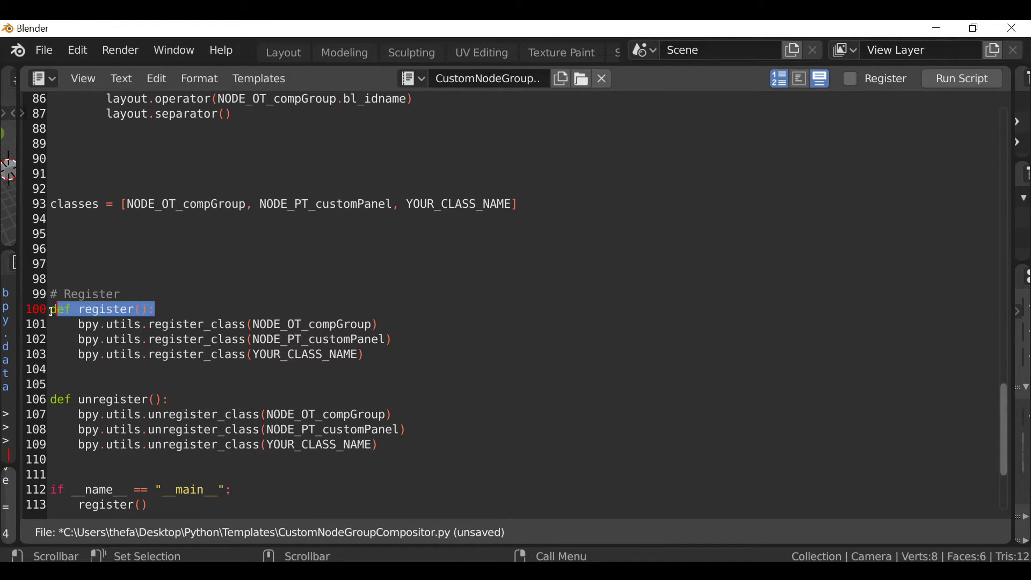
- Paste 'def register():' and 'def unregister():' headers under the classes list, separated by blank lines
click(79, 240)
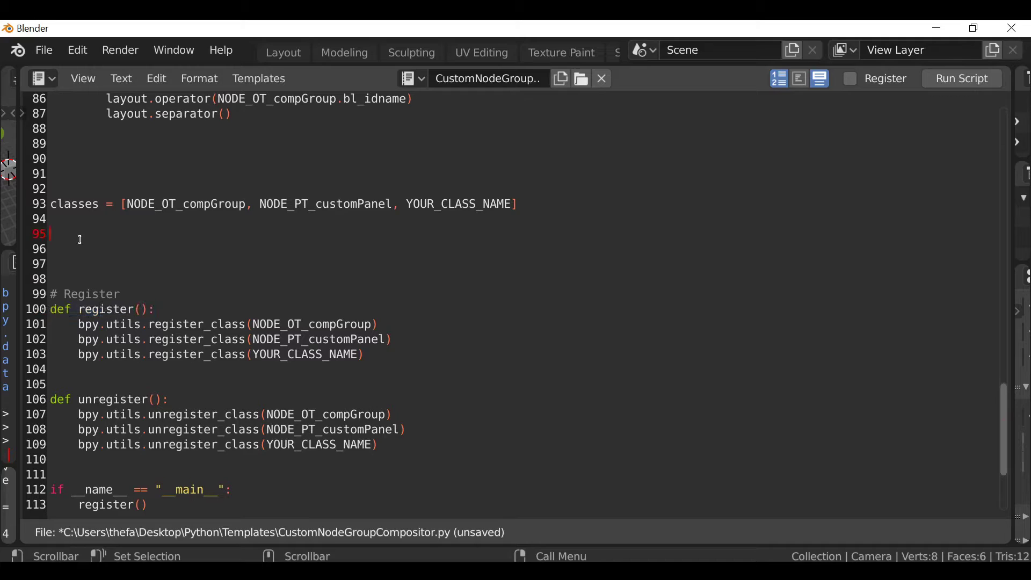
key(ctrl+v)
drag(170, 399, 50, 399)
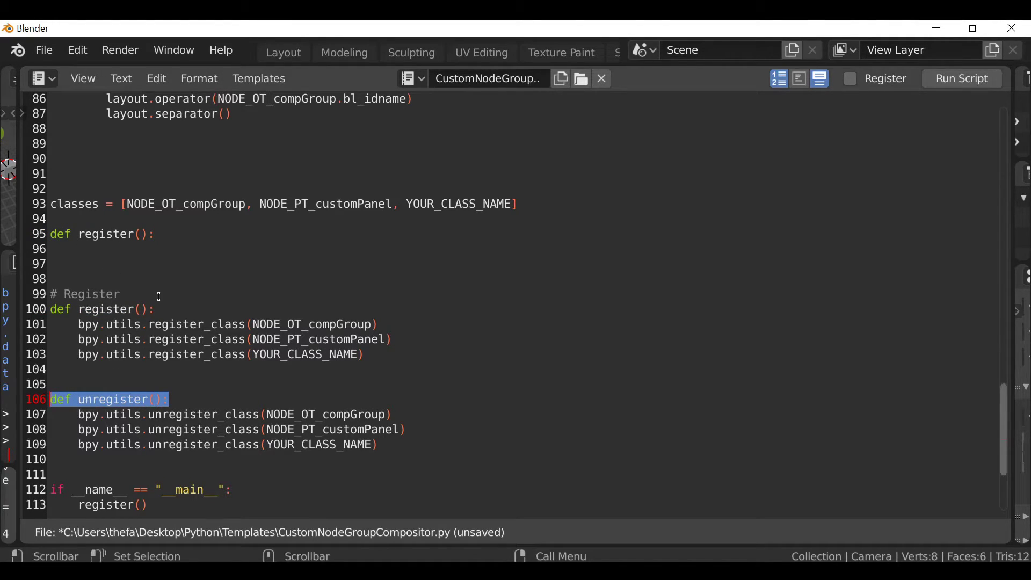
click(172, 239)
key(Return)
key(Return)
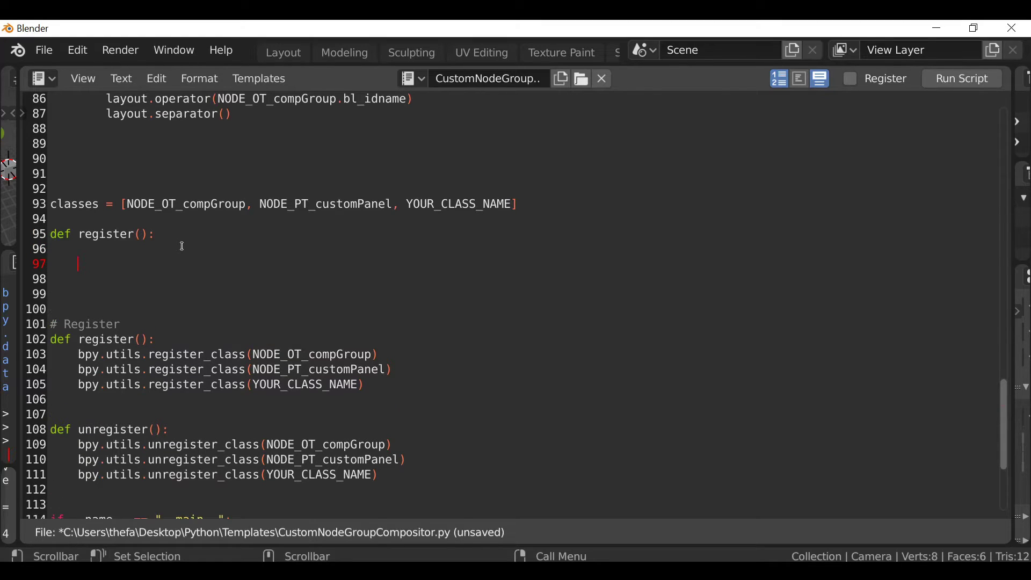
key(ctrl+v)
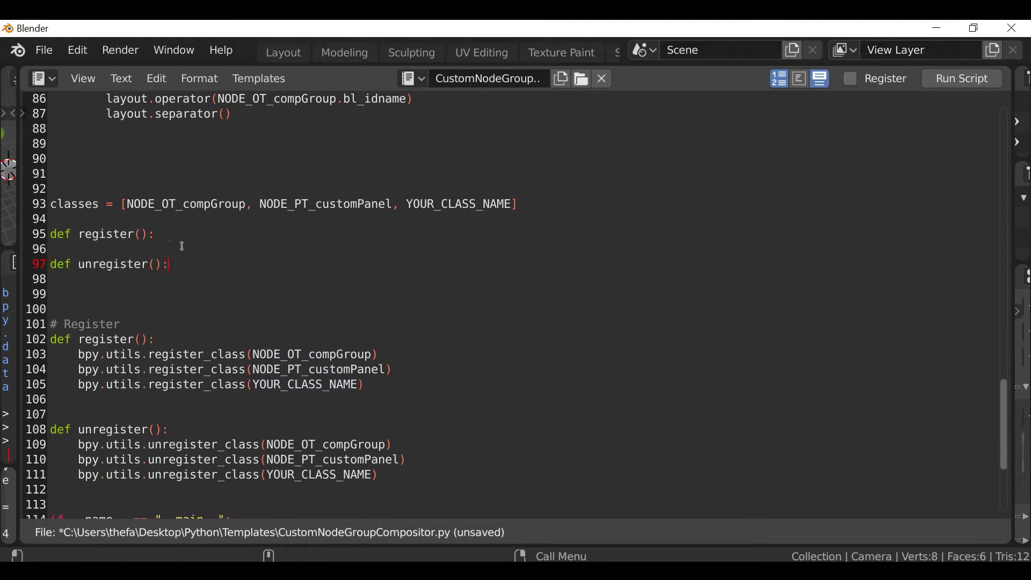
key(Home)
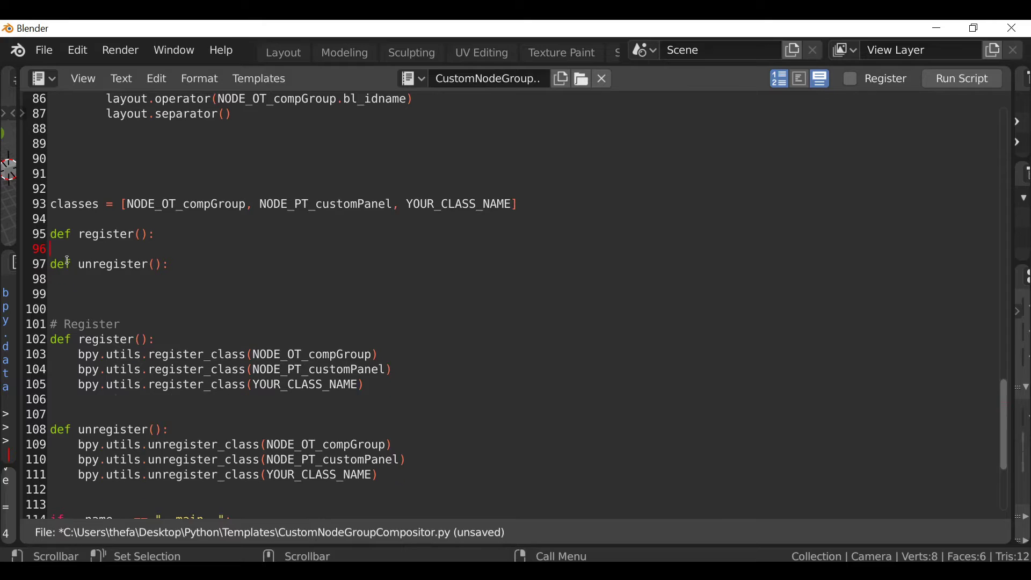
key(Return)
key(Return)
key(Return)
click(161, 234)
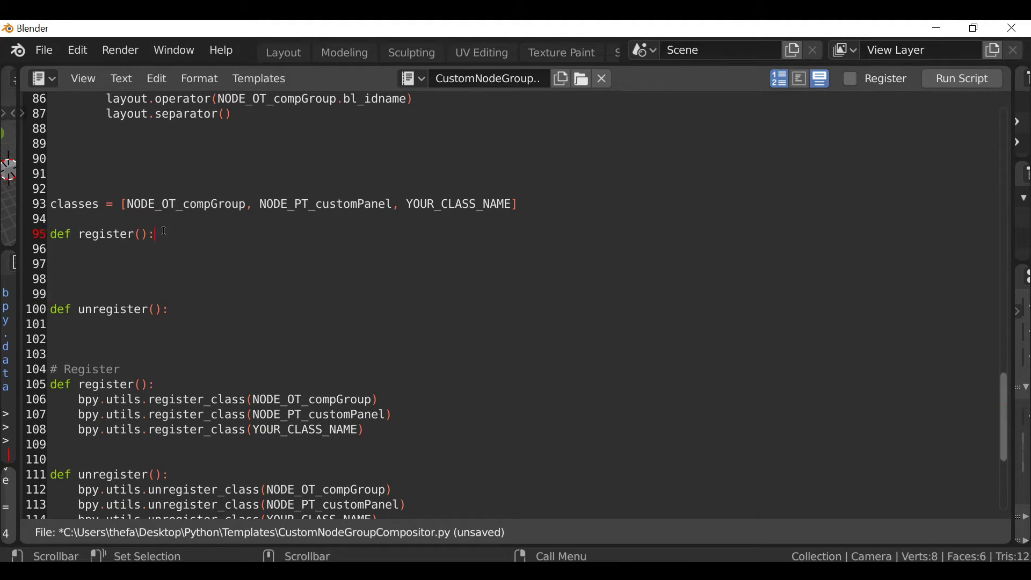
key(Return)
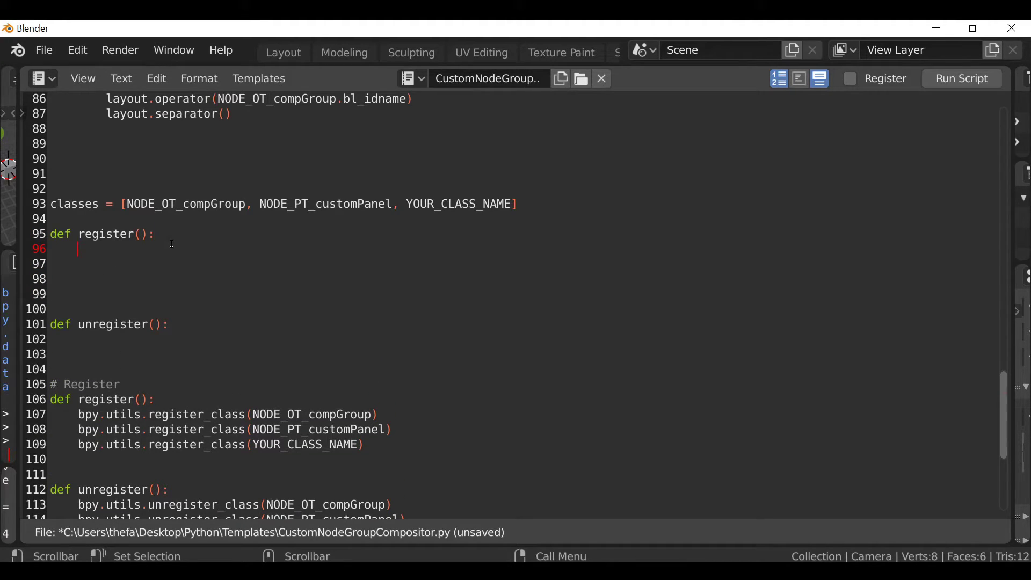
text(for cls in )
text(classes)
text(:)
- Write a 'for cls in classes:' loop calling bpy.utils.register_class(cls) in register
key(Return)
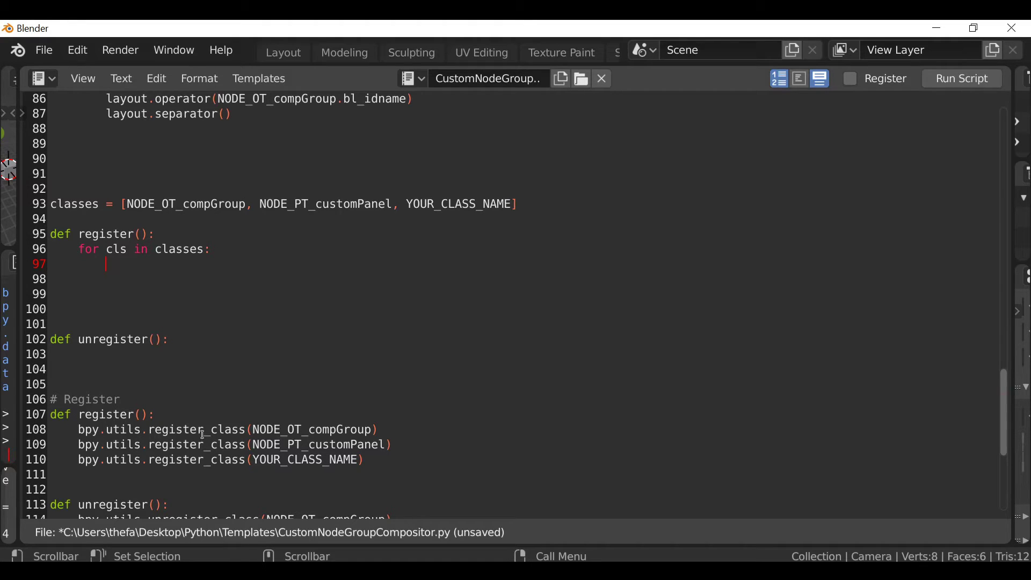
drag(78, 429, 386, 421)
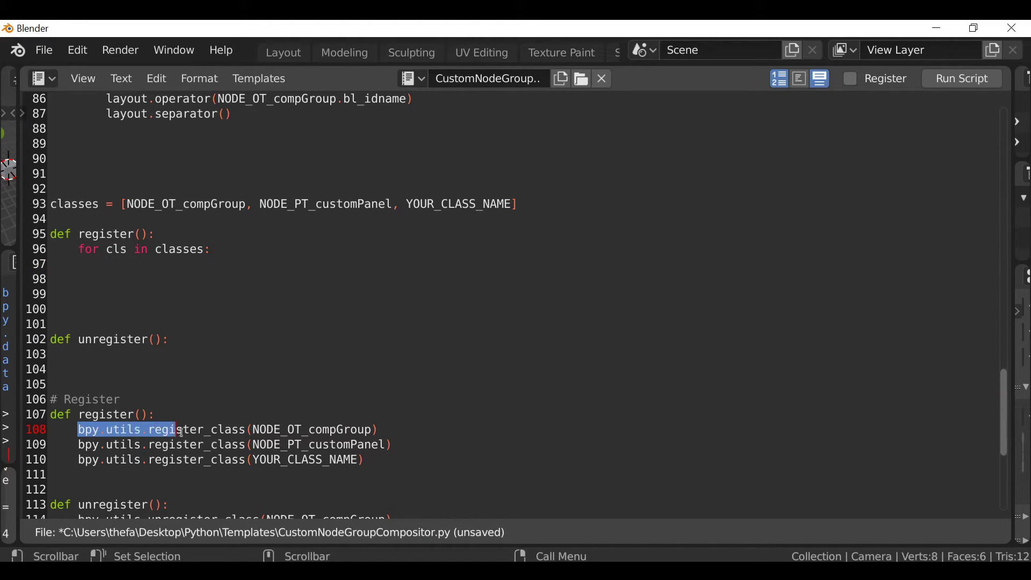
click(235, 249)
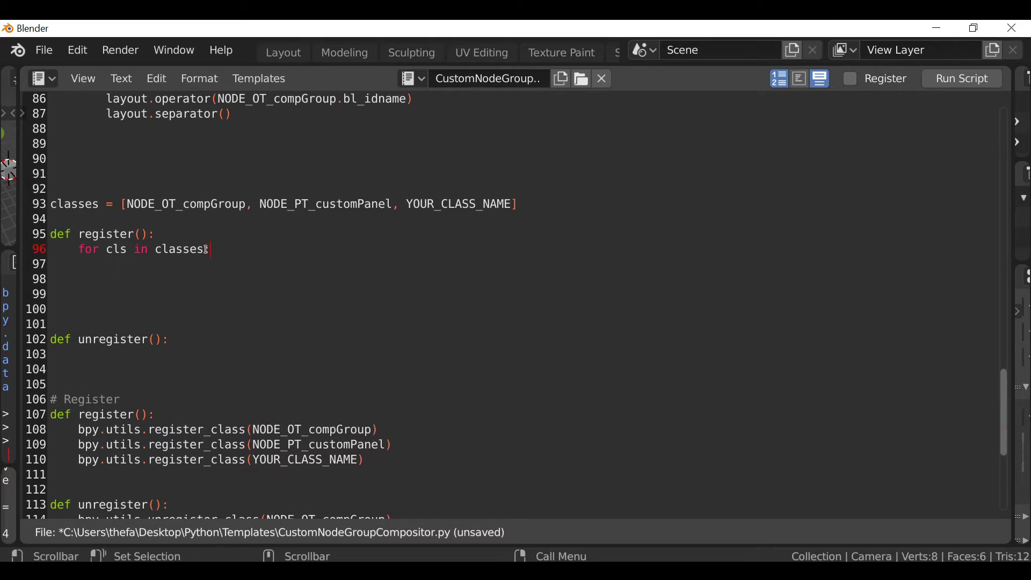
key(Return)
key(ctrl+v)
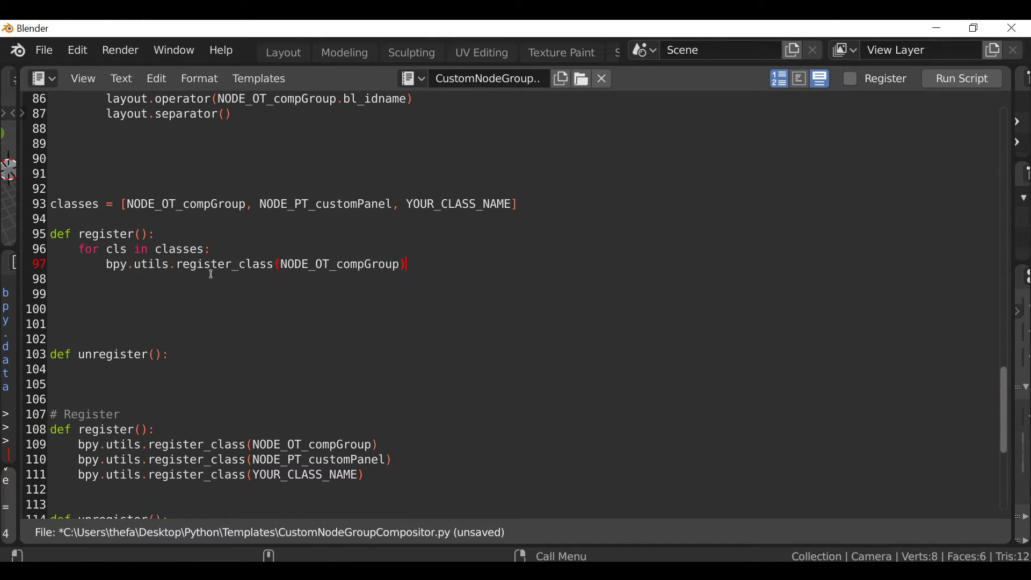
double_click(383, 269)
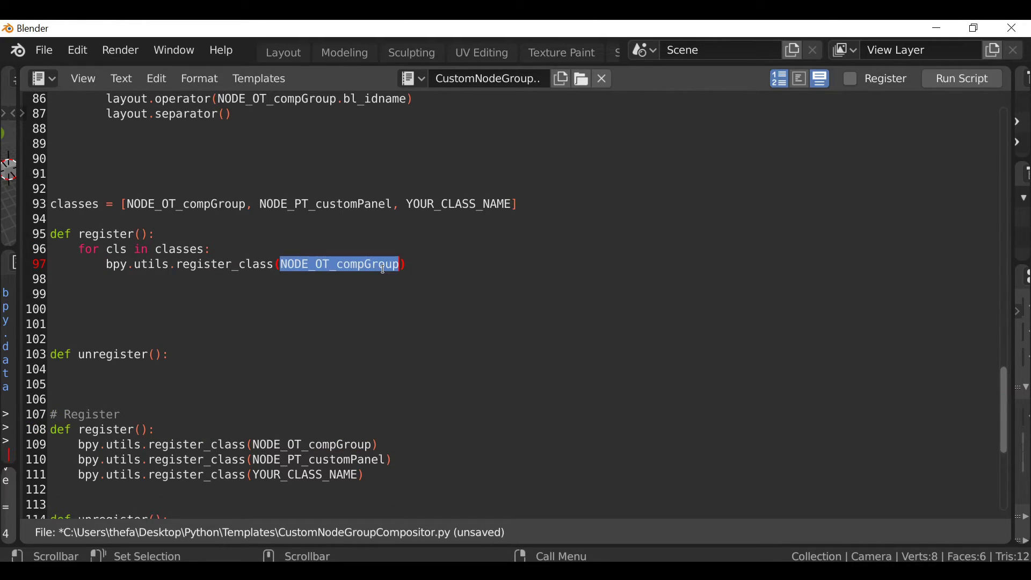
key(BackSpace)
text(cls)
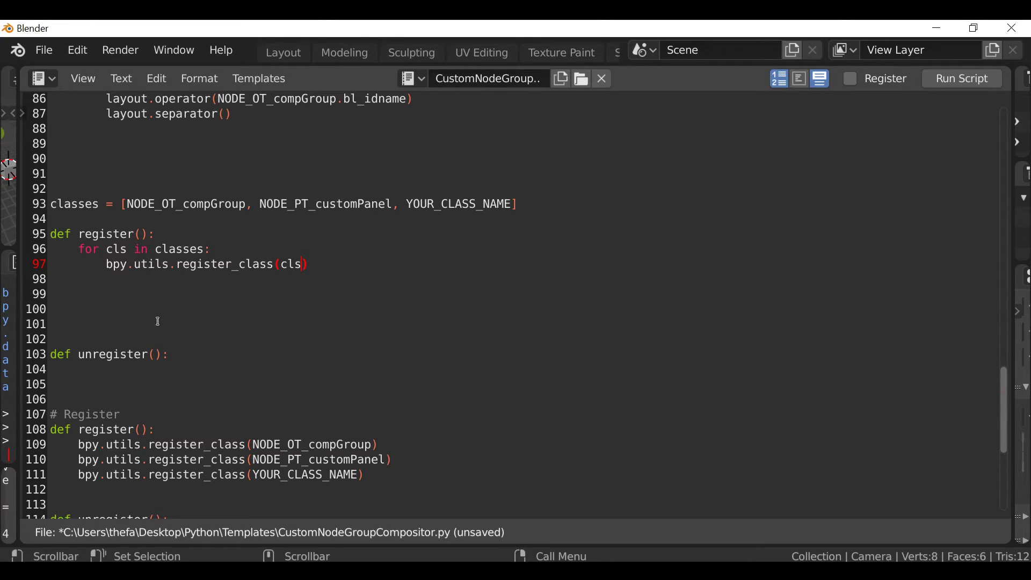
- Copy the loop under 'def unregister():' and change its call to unregister_class(cls)
drag(319, 264, 76, 251)
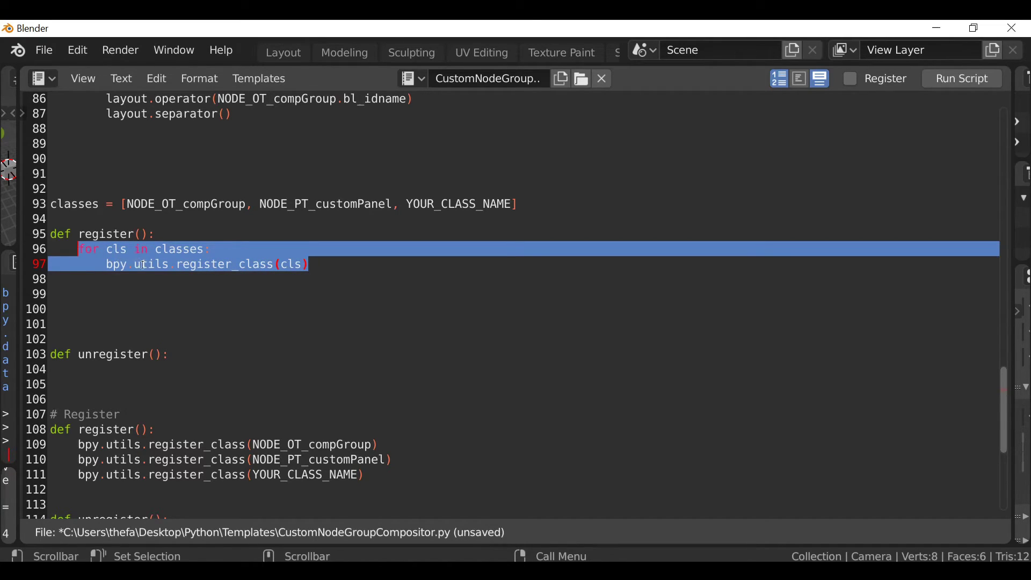
click(319, 264)
click(194, 355)
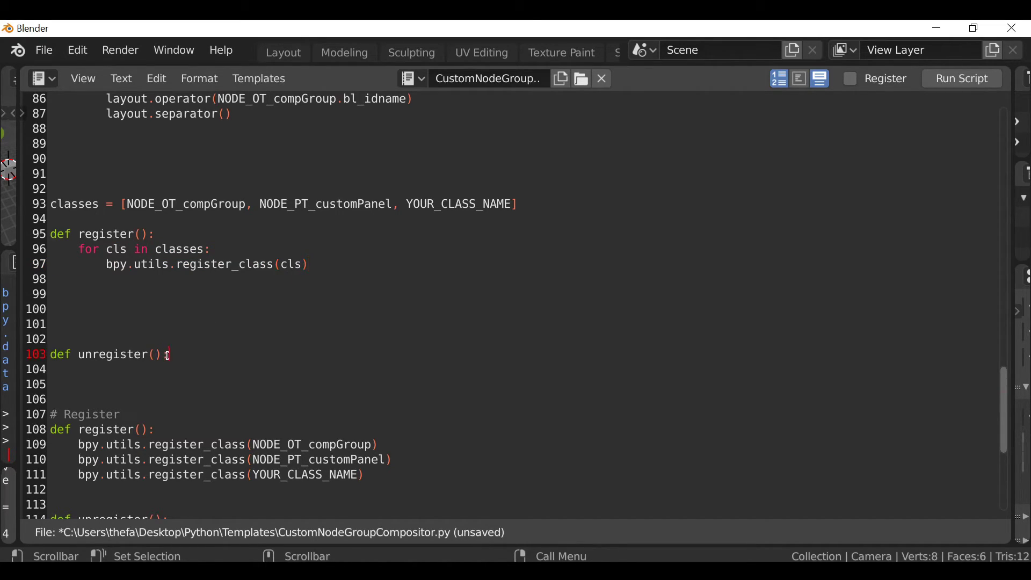
key(Return)
key(ctrl+v)
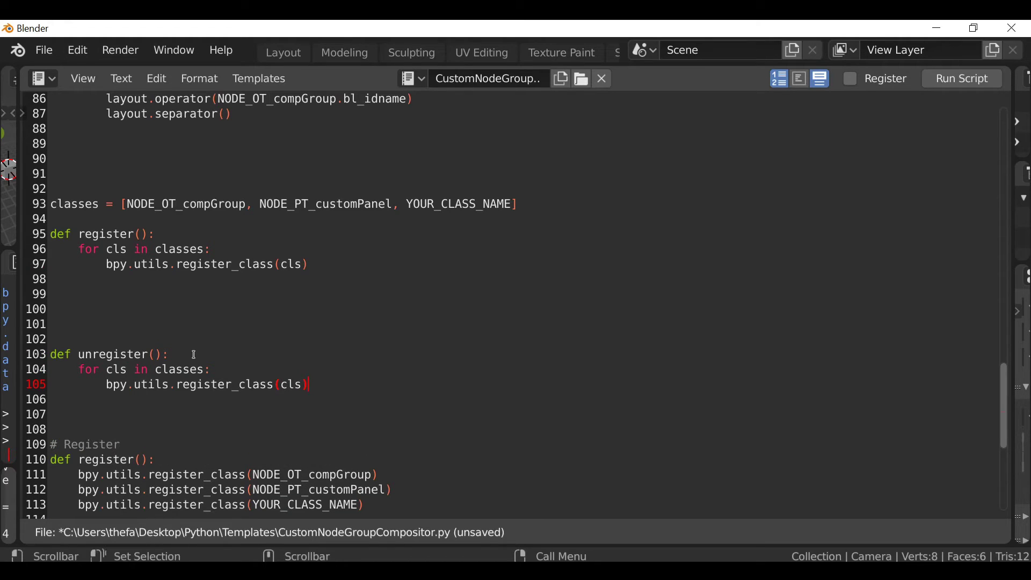
click(177, 385)
text(un)
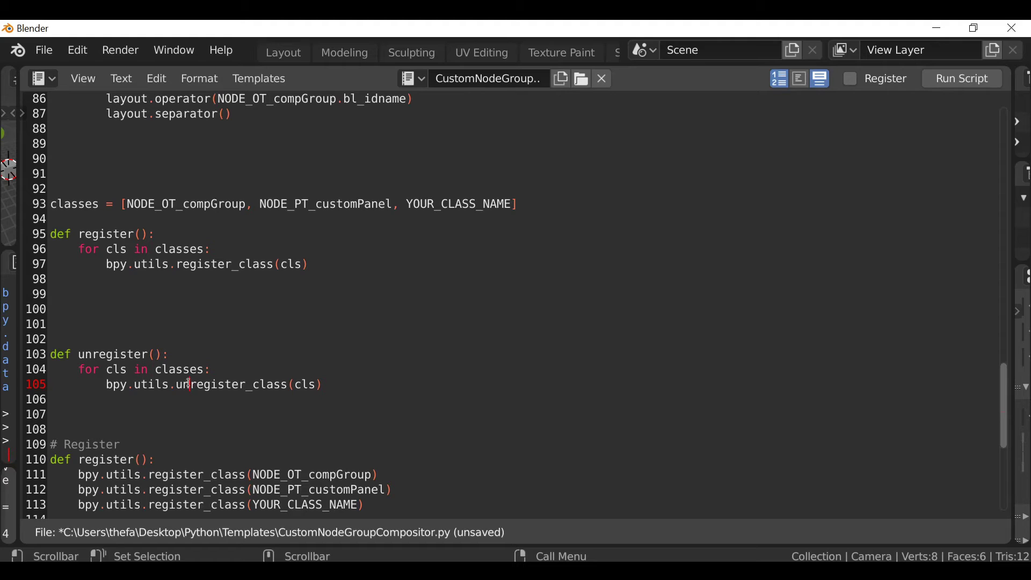
scroll(246, 379, down, 1)
scroll(209, 347, down, 2)
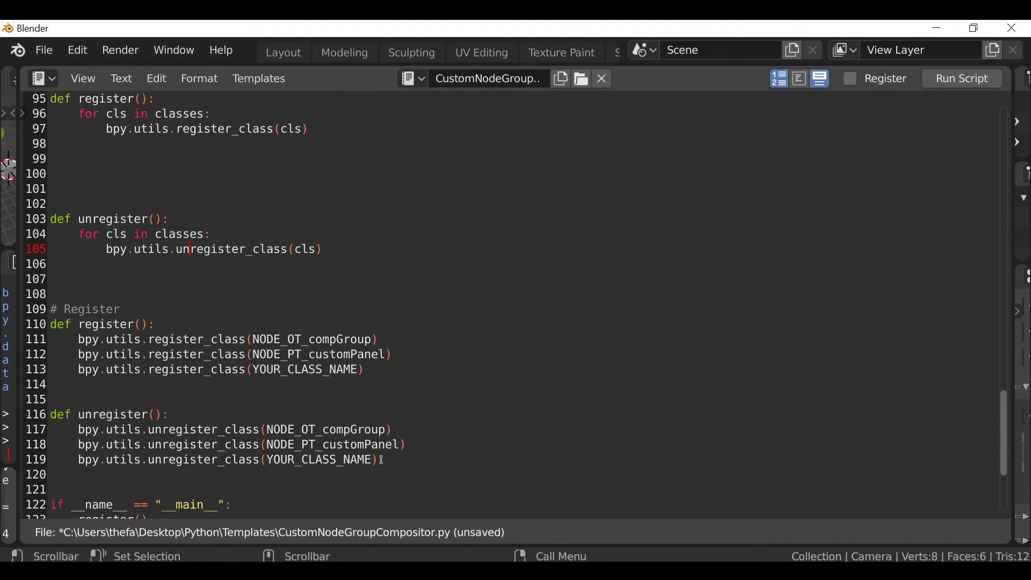
- Delete the old hard-coded register/unregister functions and the leftover blank lines above the main check
drag(378, 459, 37, 306)
key(BackSpace)
drag(126, 339, 49, 294)
key(BackSpace)
key(BackSpace)
key(BackSpace)
scroll(72, 218, up, 1)
click(65, 237)
key(BackSpace)
key(BackSpace)
key(BackSpace)
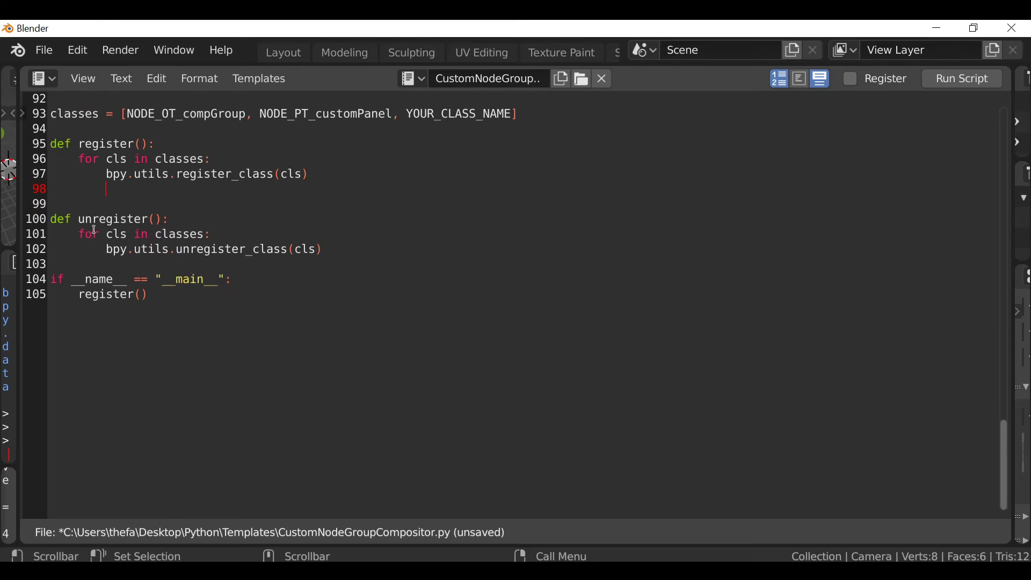
scroll(396, 267, up, 5)
scroll(556, 295, up, 2)
scroll(557, 296, up, 2)
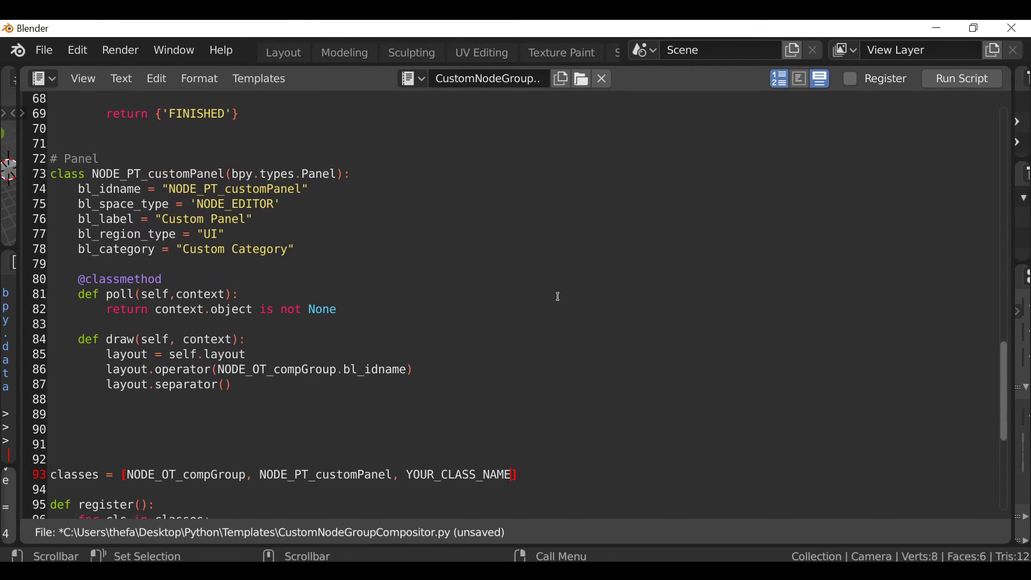
scroll(556, 296, up, 1)
scroll(557, 297, down, 2)
scroll(557, 297, down, 1)
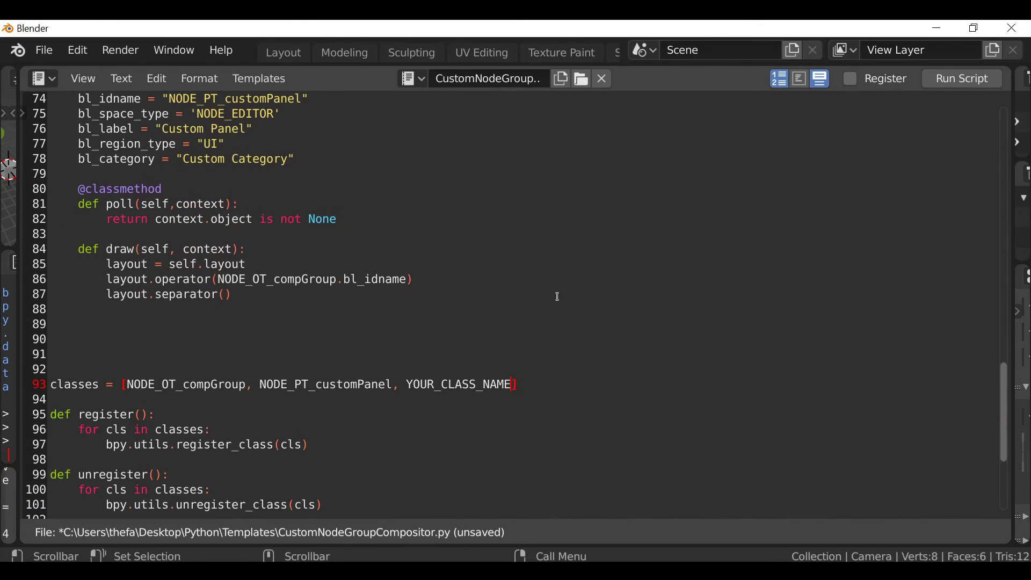
scroll(557, 297, down, 3)
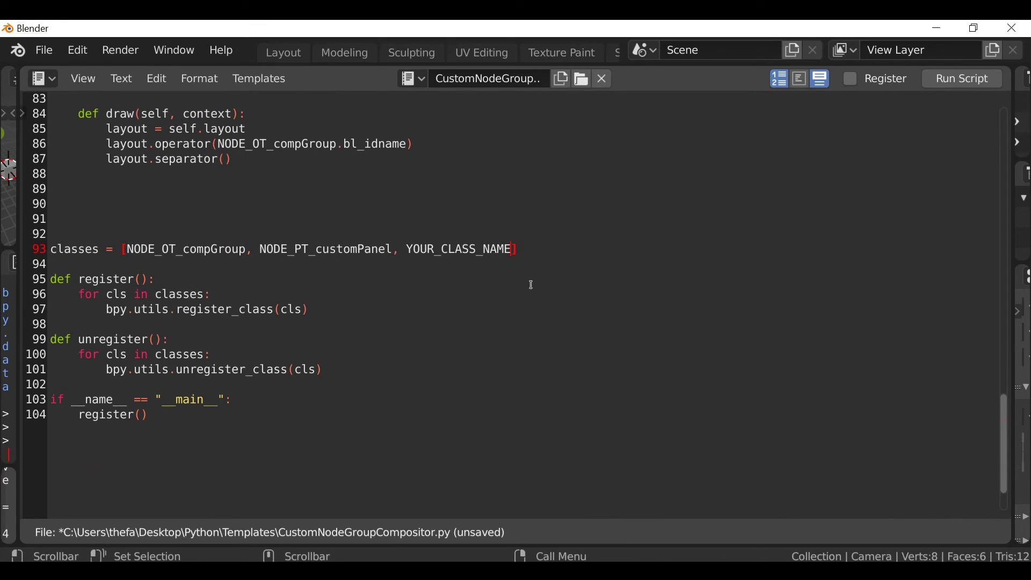
drag(198, 416, 9, 228)
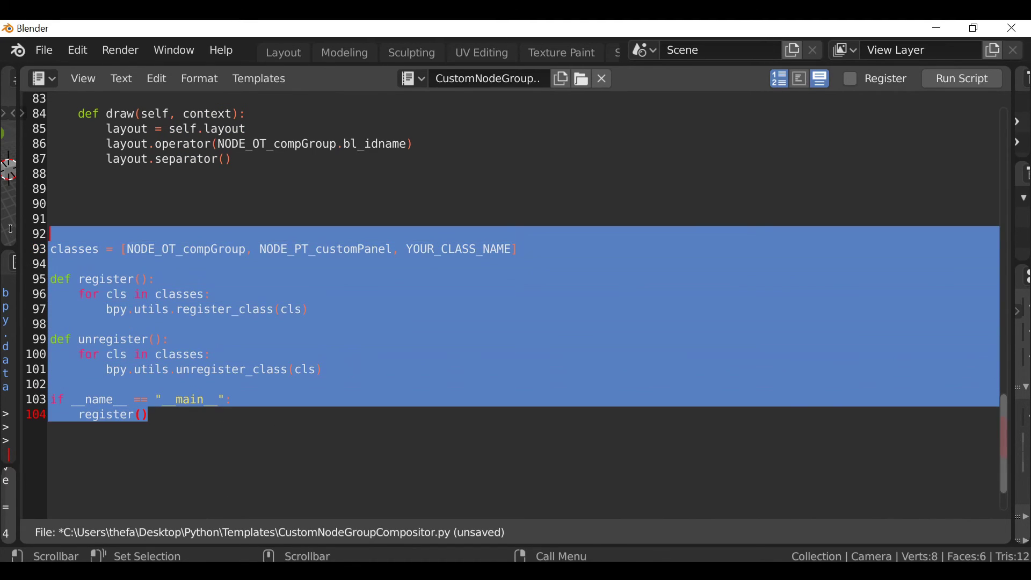
click(279, 392)
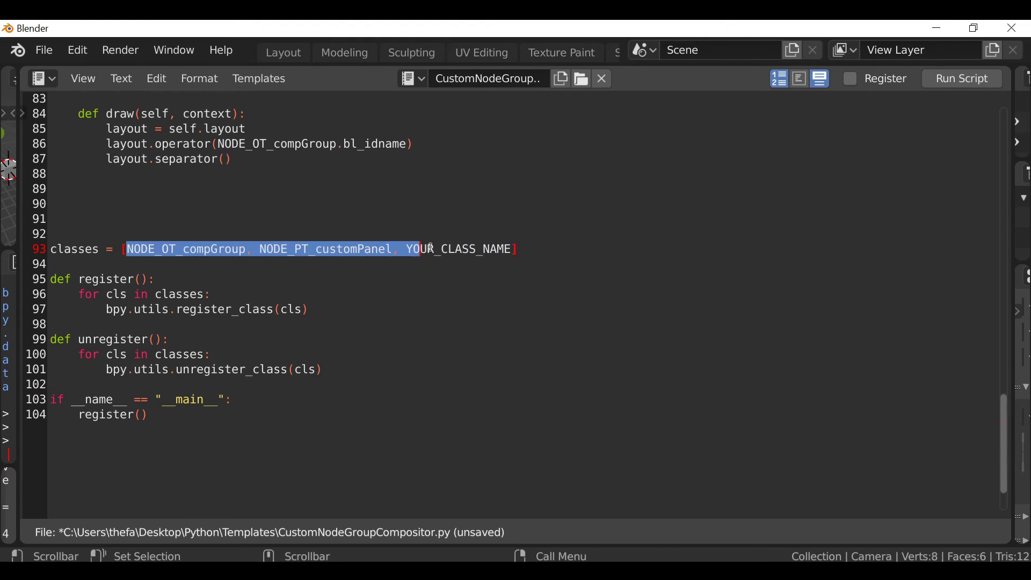
drag(128, 248, 516, 252)
click(496, 251)
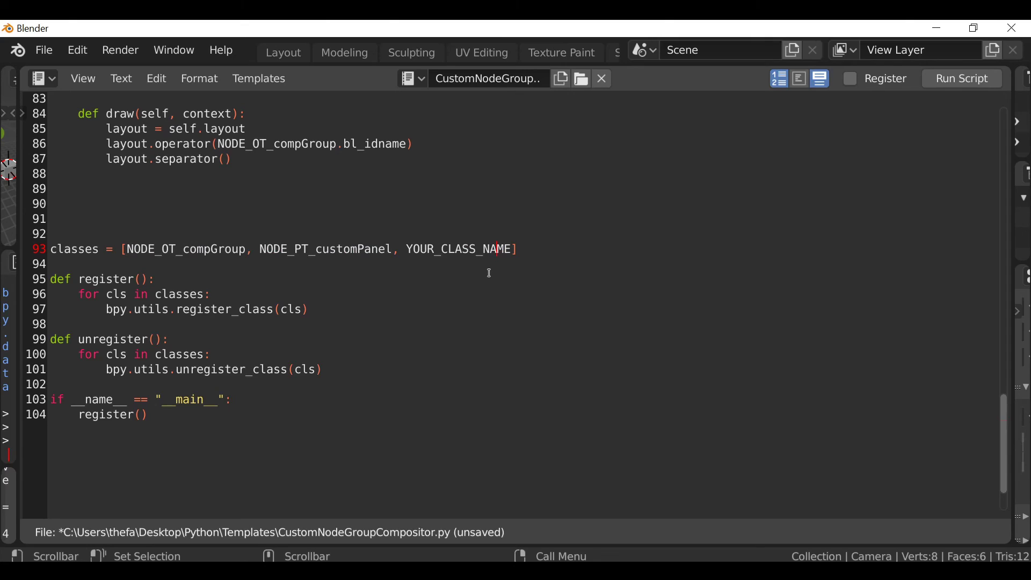